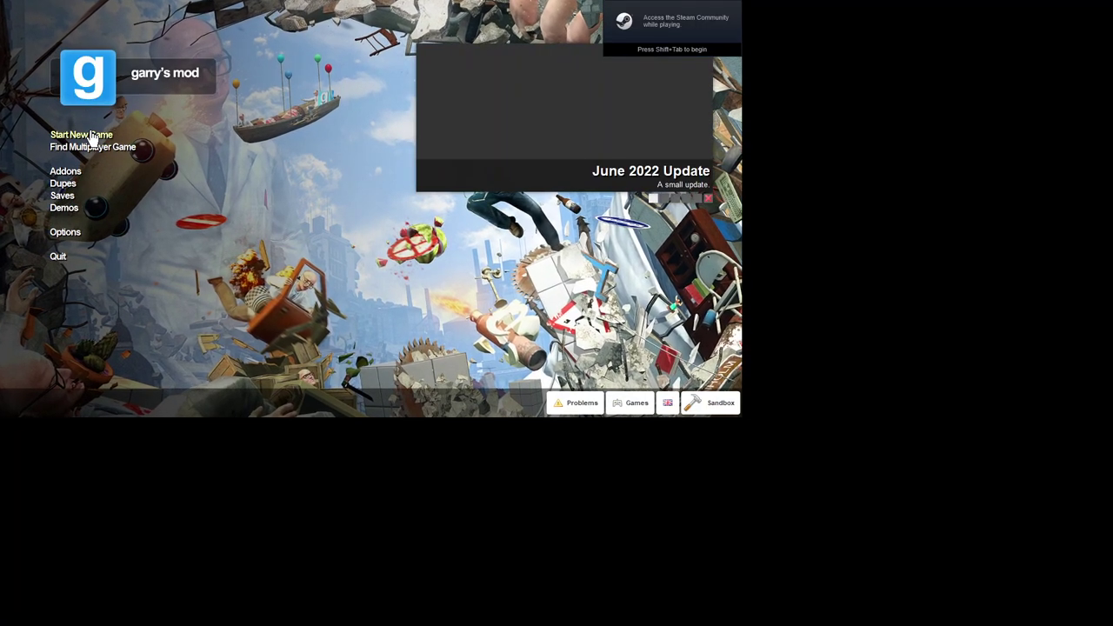
Step: Choose Start New Game from the Garry's Mod main menu to reach the Sandbox map list
left_click(91, 137)
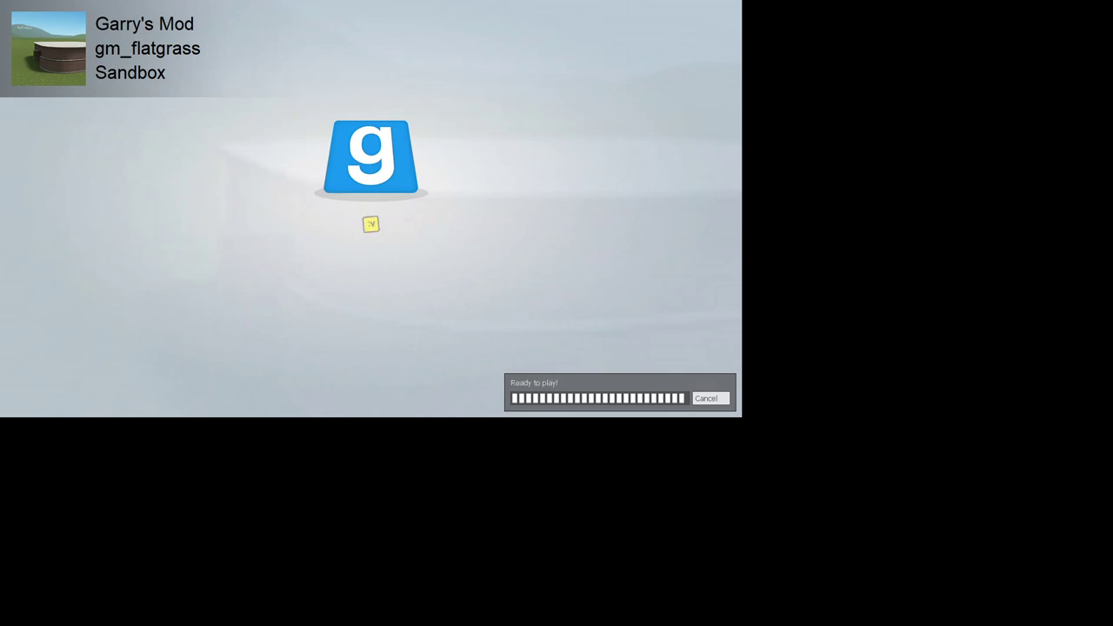
Step: Open the spawn menu on the NPCs tab with the sita's nextbots category showing
key("q")
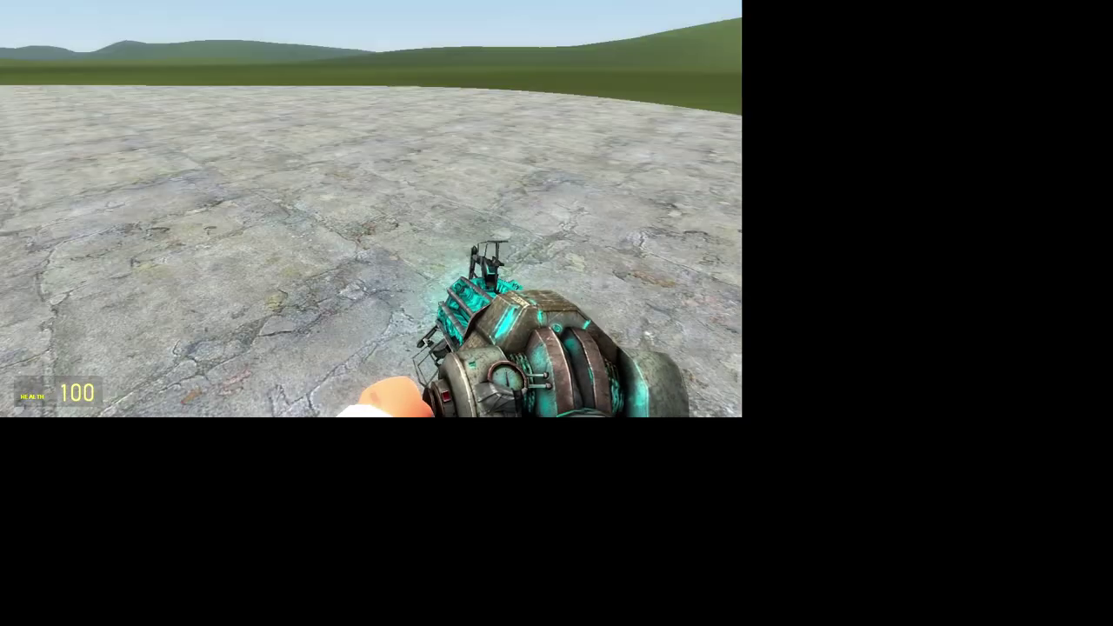
key("q")
left_click(154, 23)
left_click(43, 163)
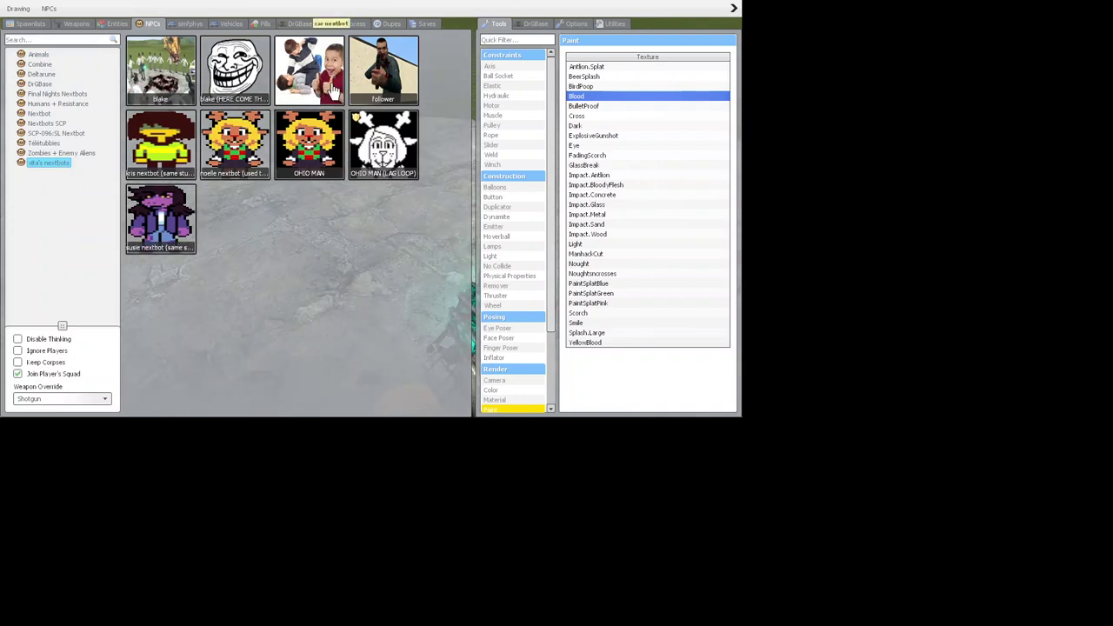
Step: Toggle the spawn menu repeatedly to watch the car nextbot icon switch to the wrong image
key("q")
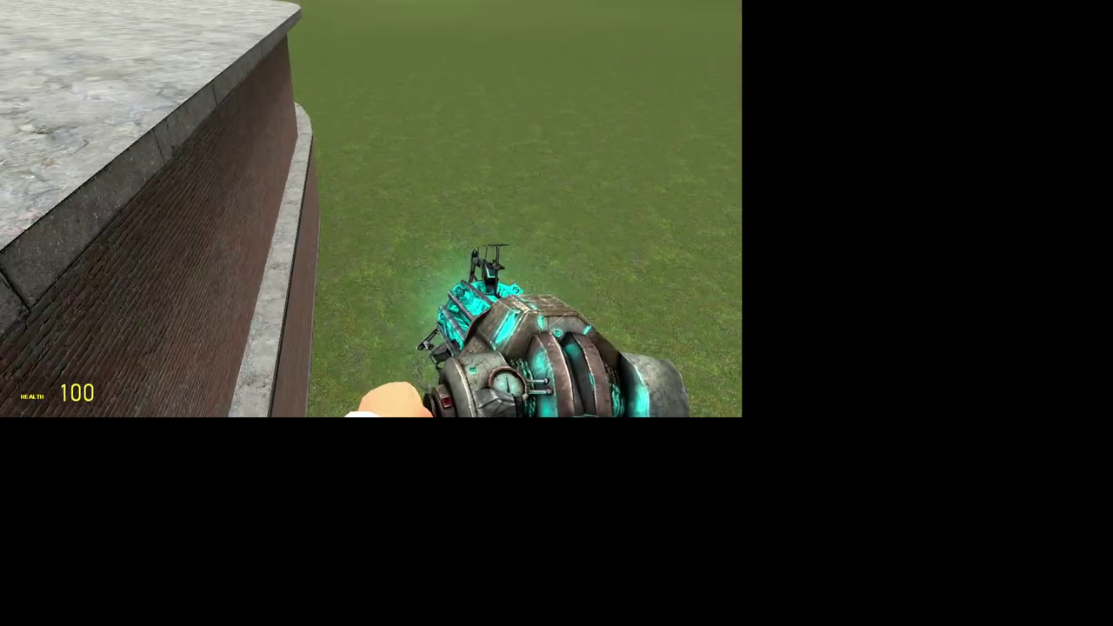
key("q")
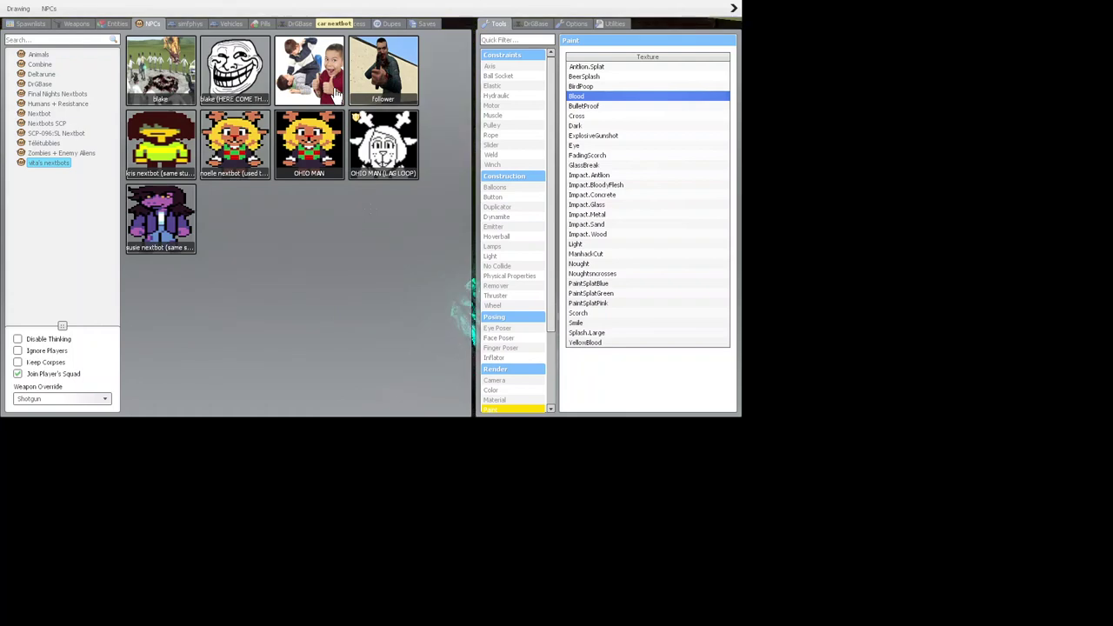
key("q")
key("q")
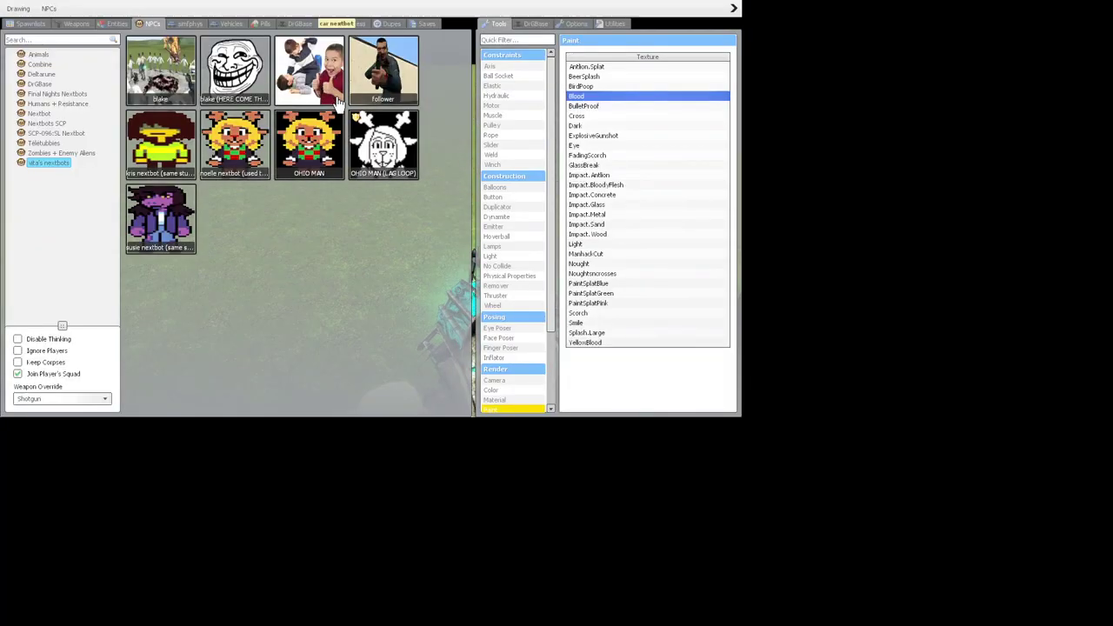
key("q")
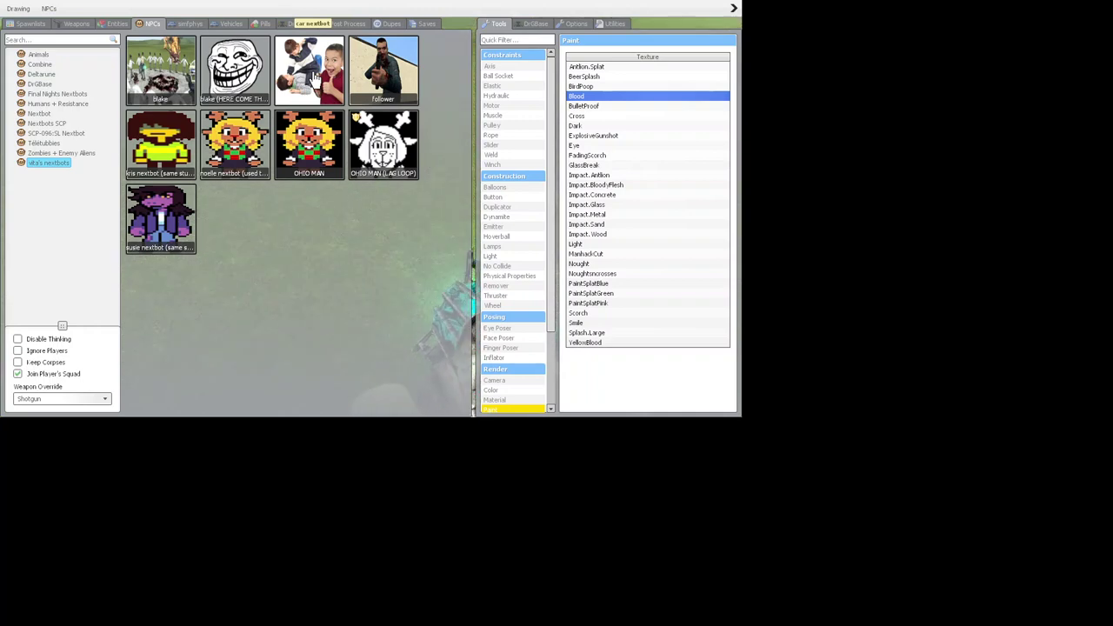
key("q")
key("q")
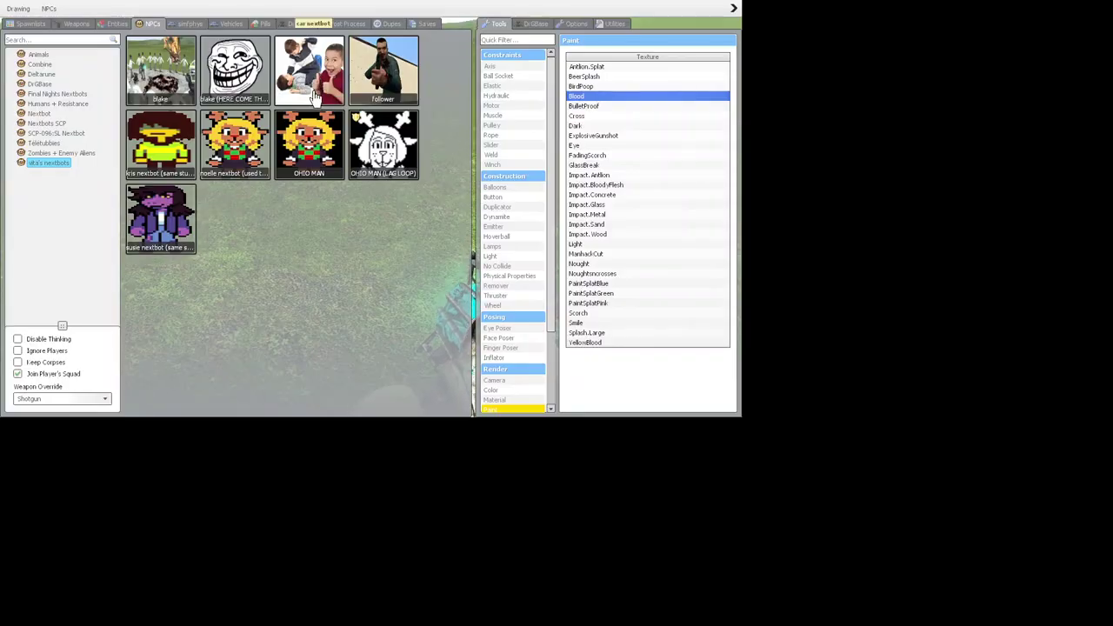
key("q")
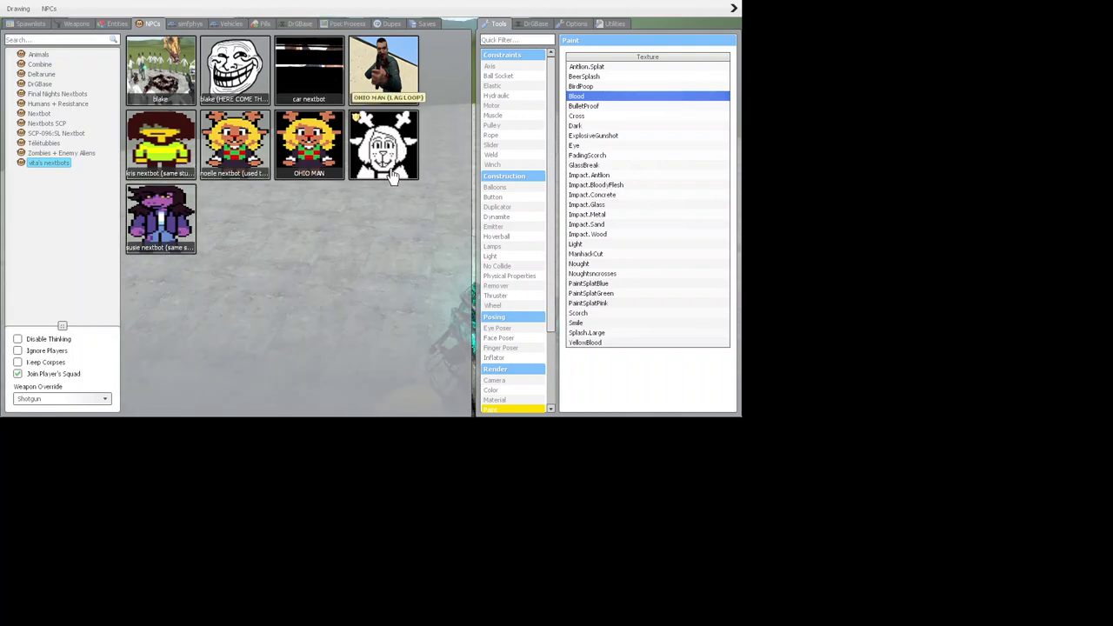
key("q")
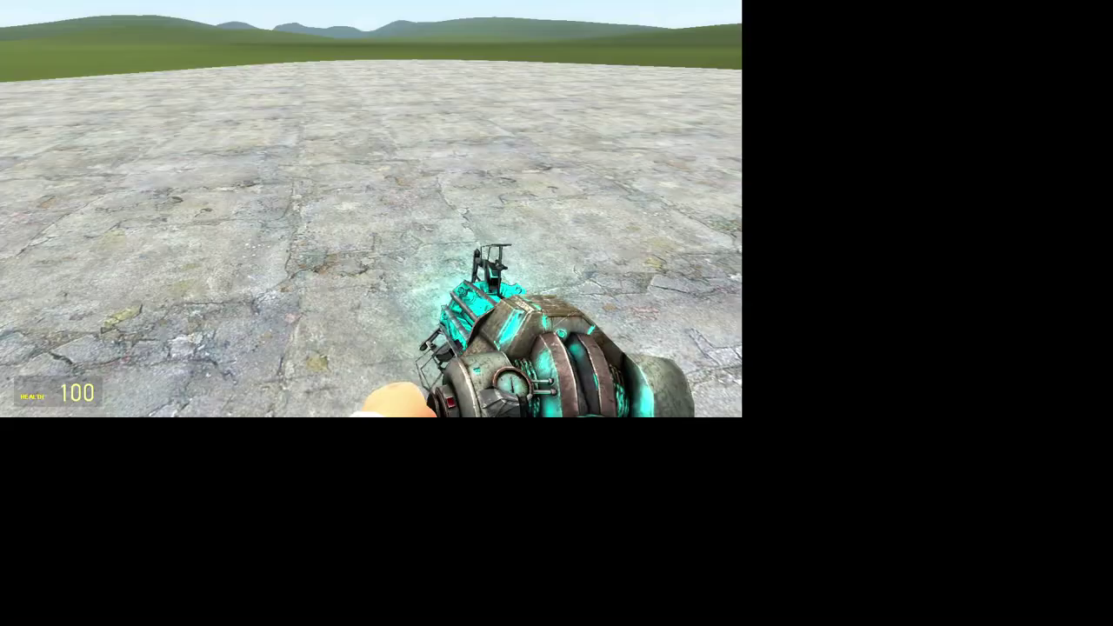
key("q")
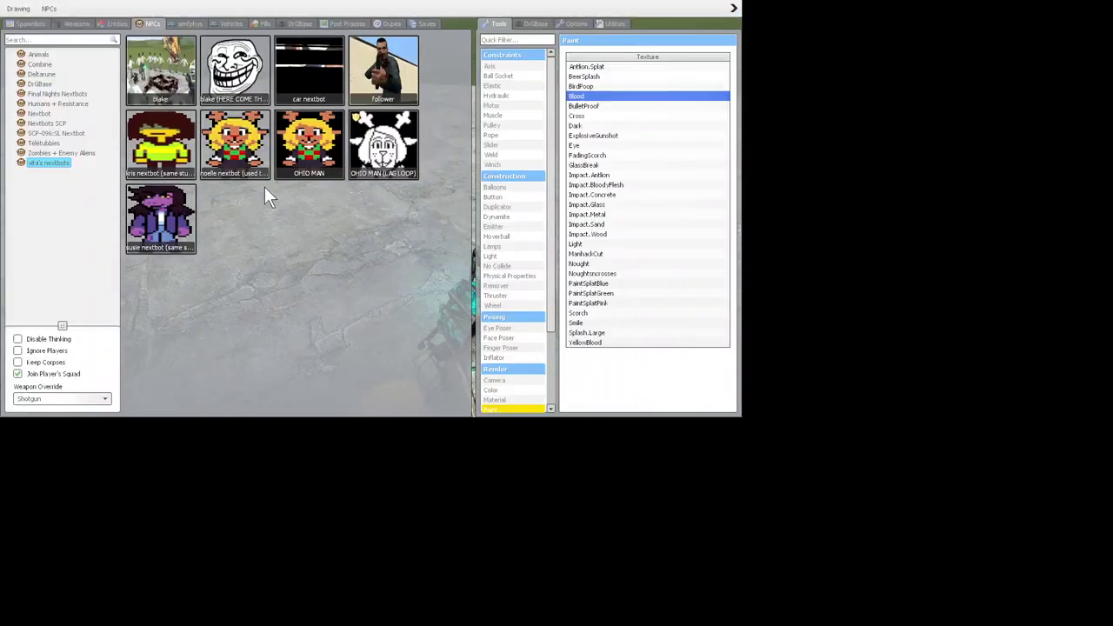
key("q")
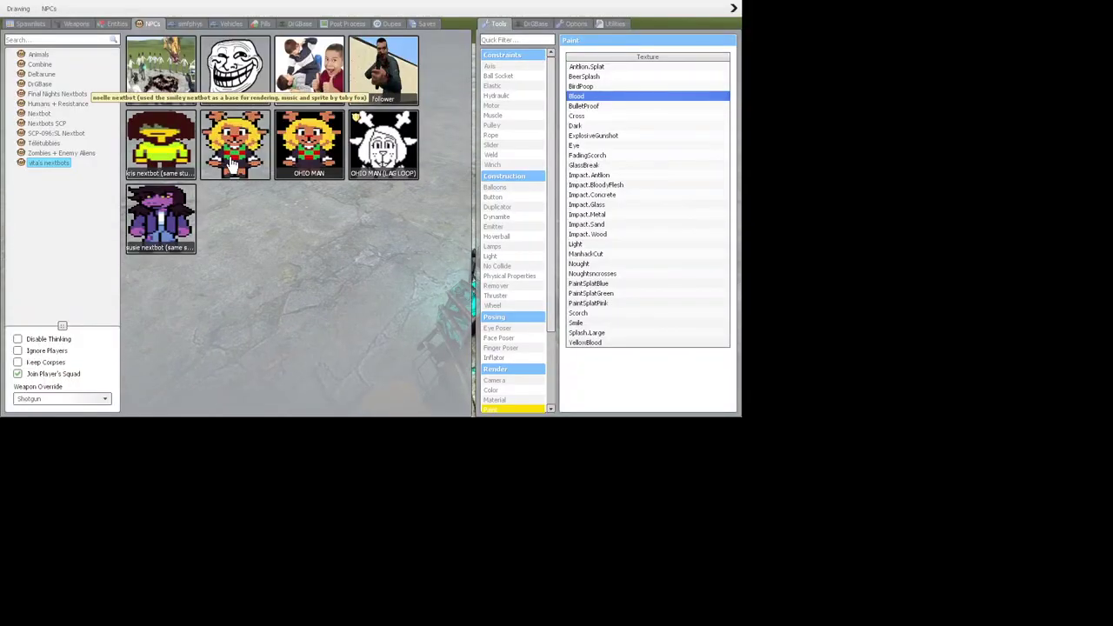
Step: Spawn the noelle nextbot onto gm_flatgrass, then pause the game with Escape
left_click(233, 166)
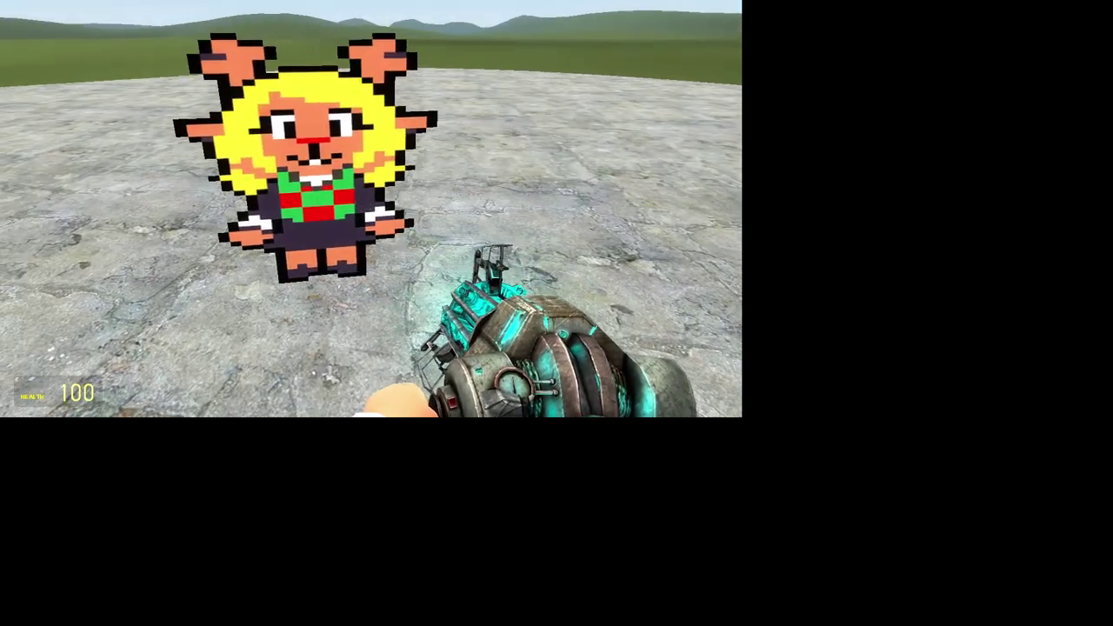
scroll(371, 209, "down", 3)
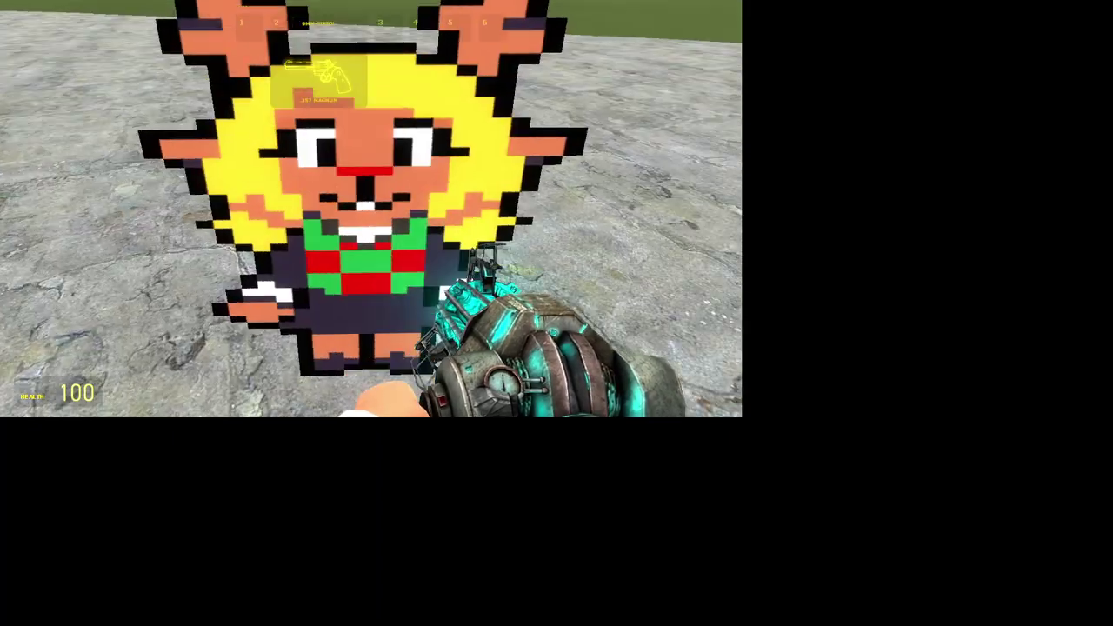
key("q")
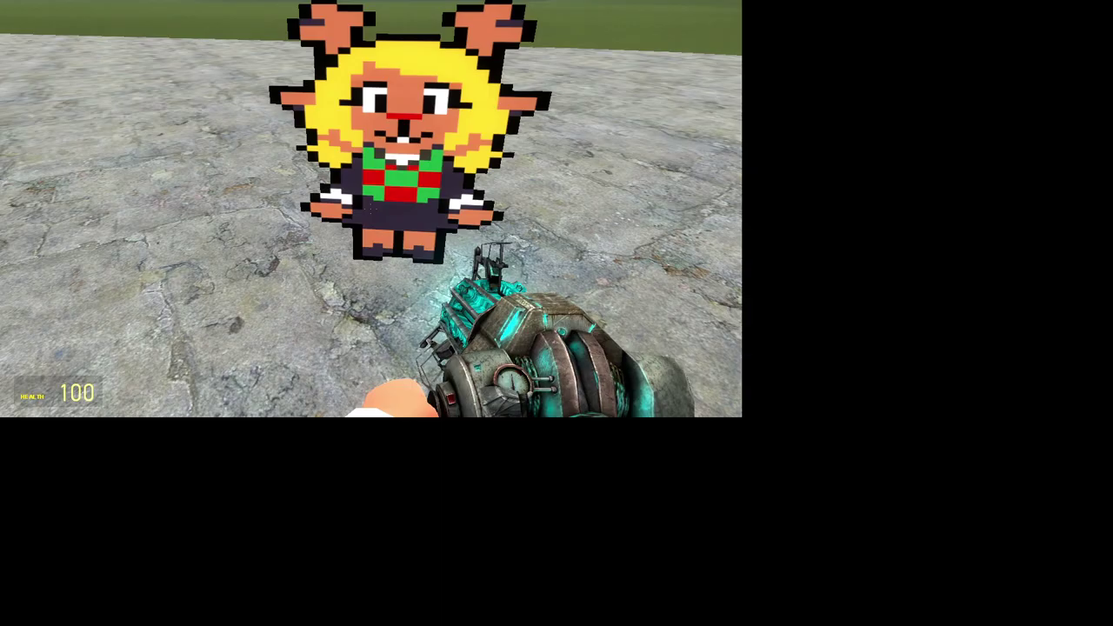
key("q")
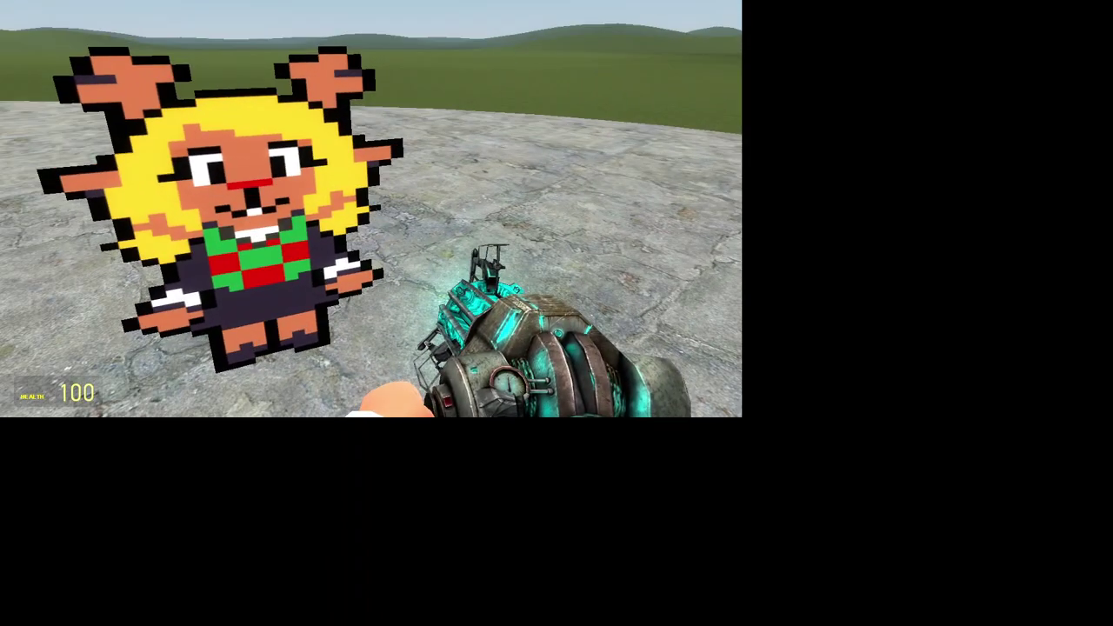
key("Escape")
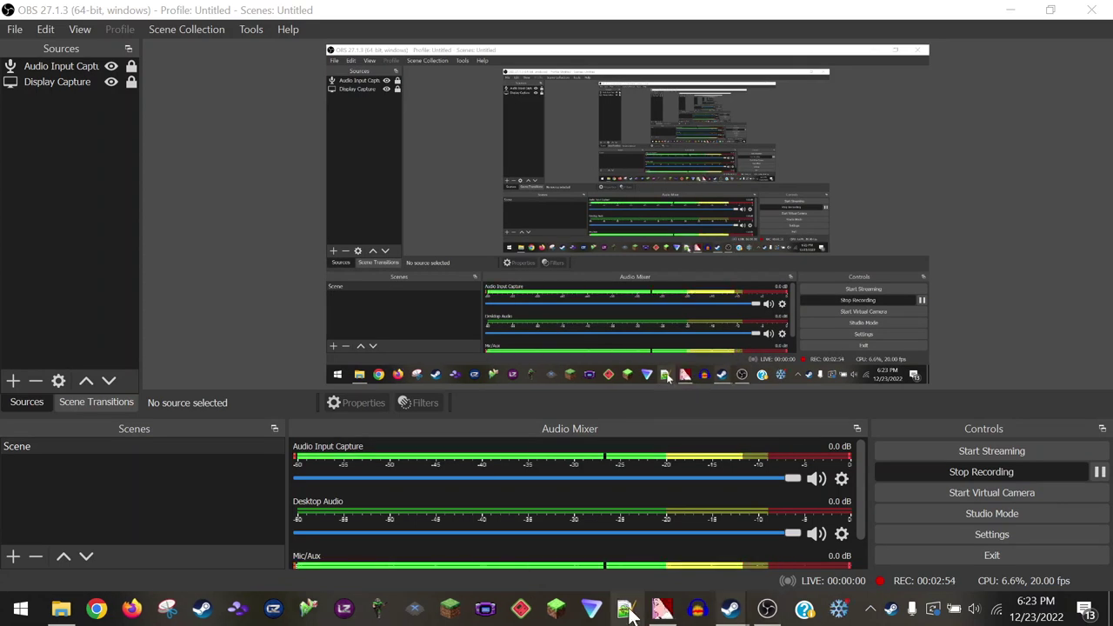
Step: Bring VTFEdit forward on car_nextbot.vmt and place the cursor after LightmappedGeneric on line 1
left_click(662, 613)
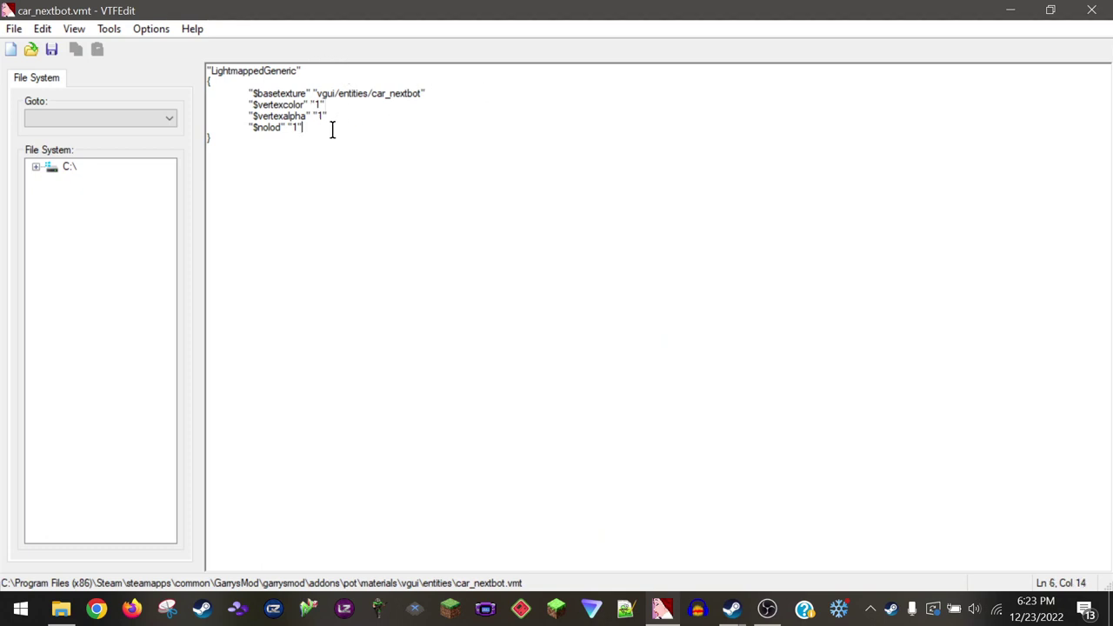
left_click(332, 104)
left_click(329, 74)
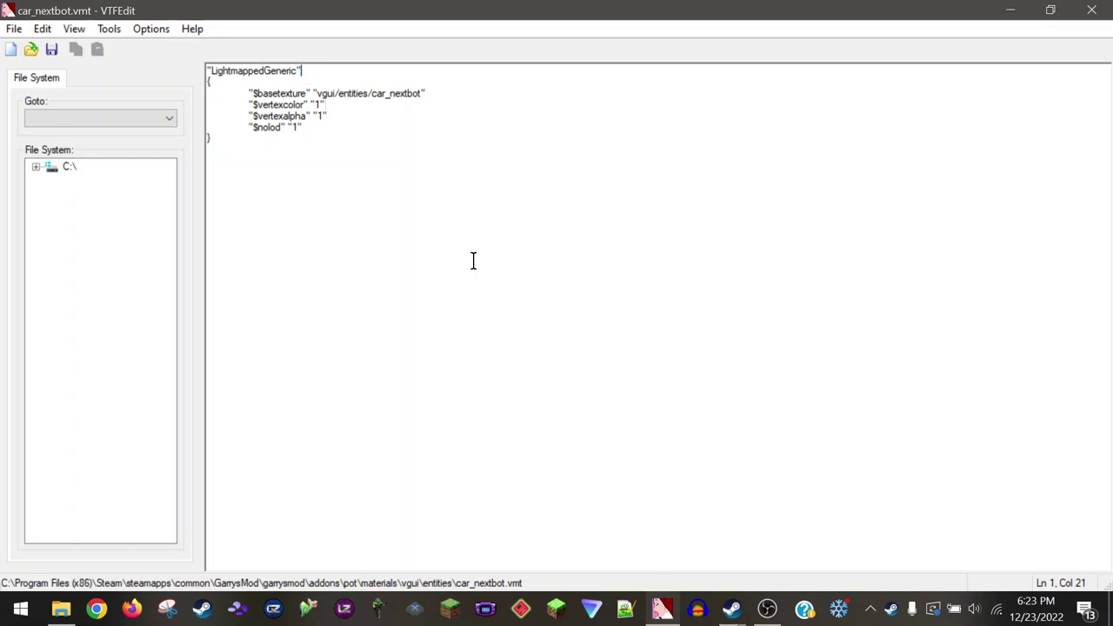
Step: Open conca_nextbot.vmt from the entities folder, check that it uses UnlitGeneric, and close it
left_click(62, 611)
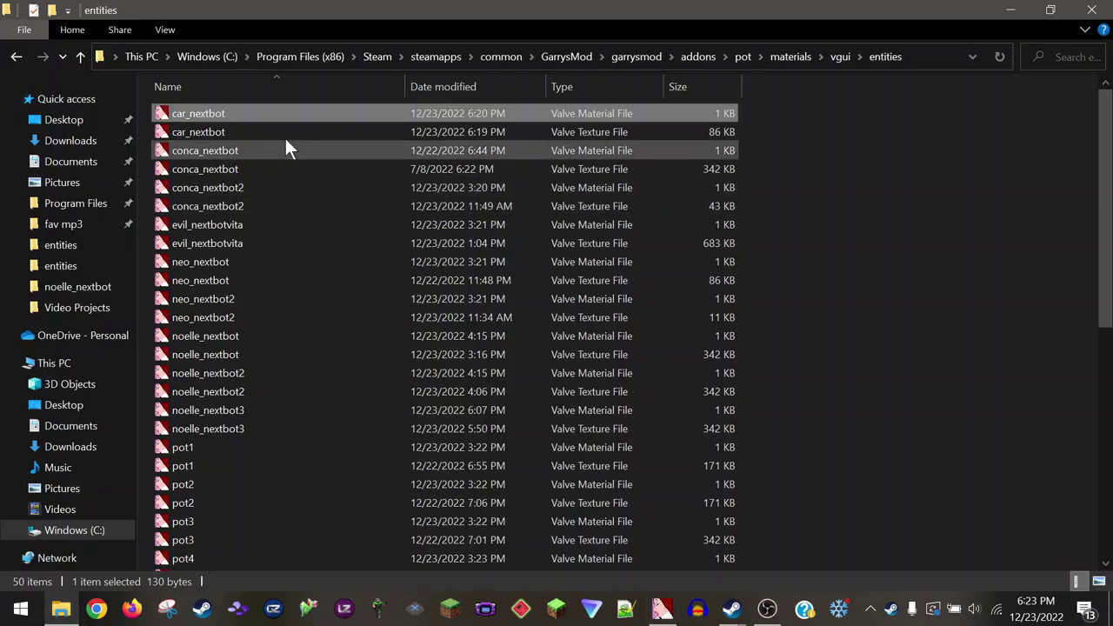
left_click(310, 152)
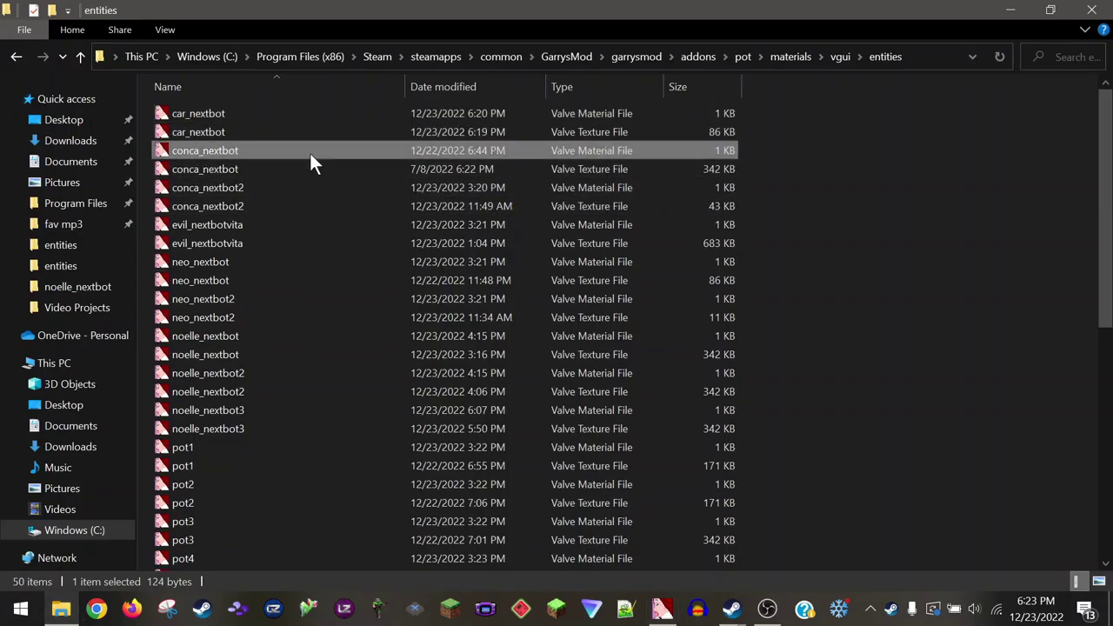
double_click(309, 153)
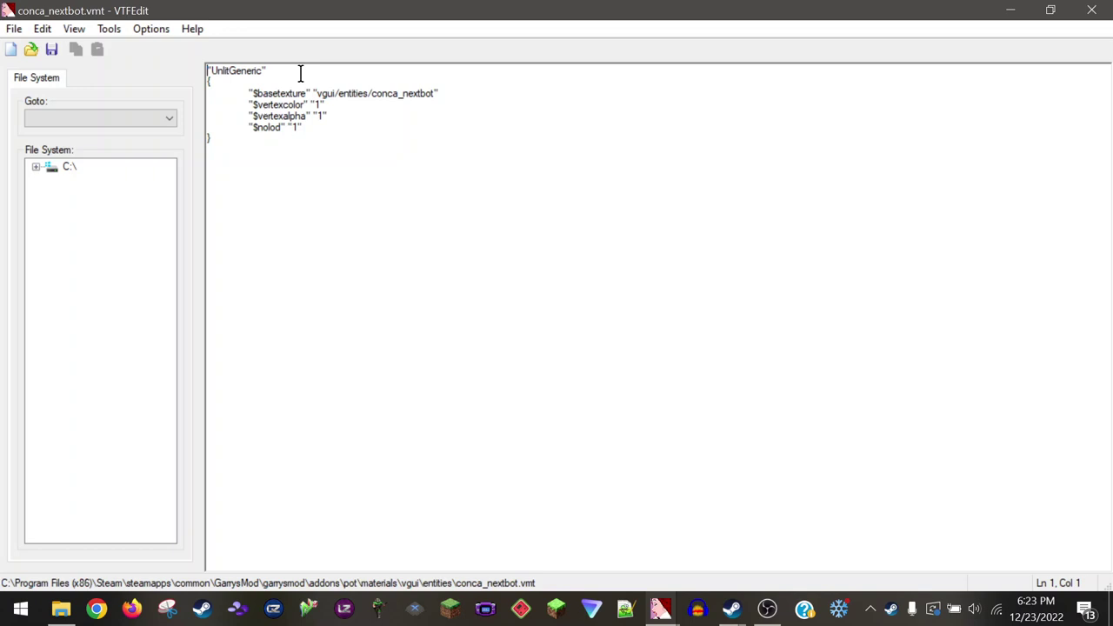
left_click_drag(300, 73, 197, 67)
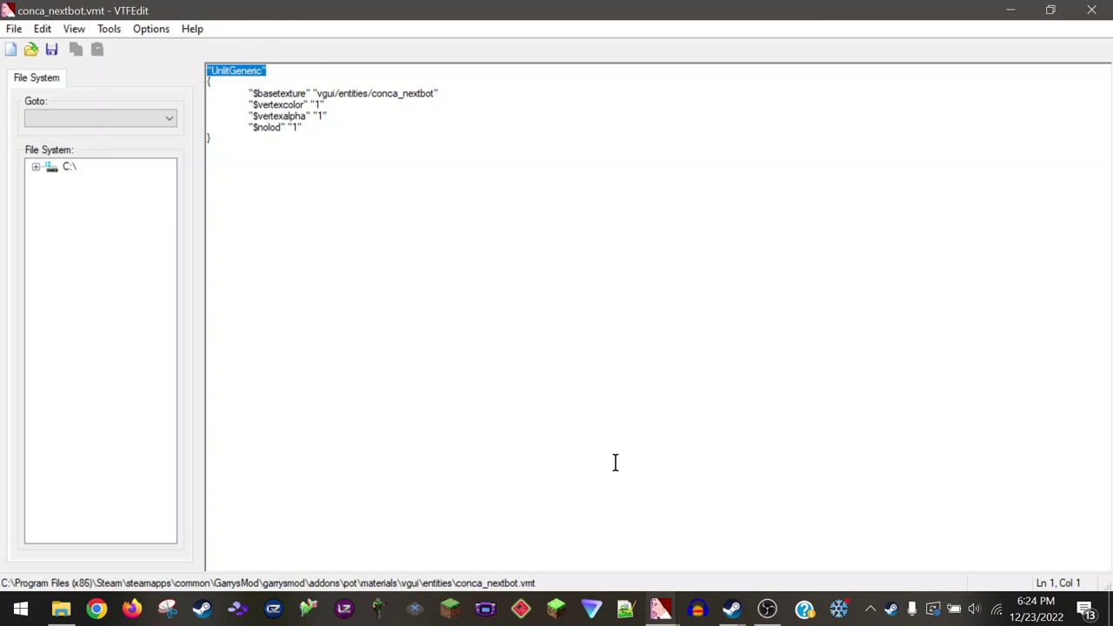
left_click(1087, 9)
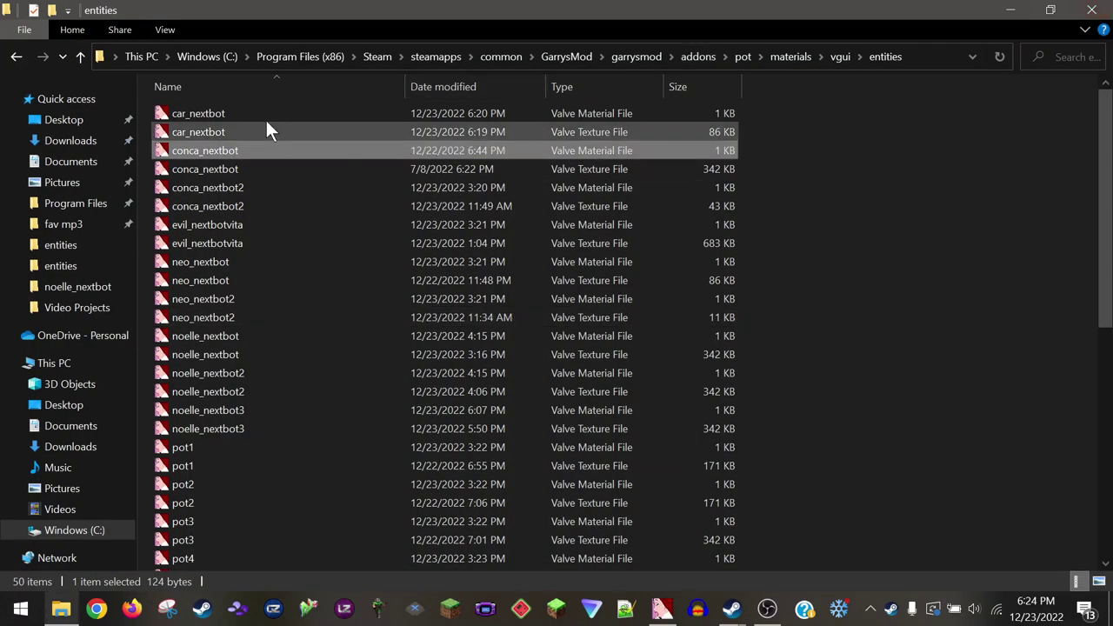
Step: Open car_nextbot.vmt and replace LightmappedGeneric with UnlitGeneric on line 1
double_click(259, 113)
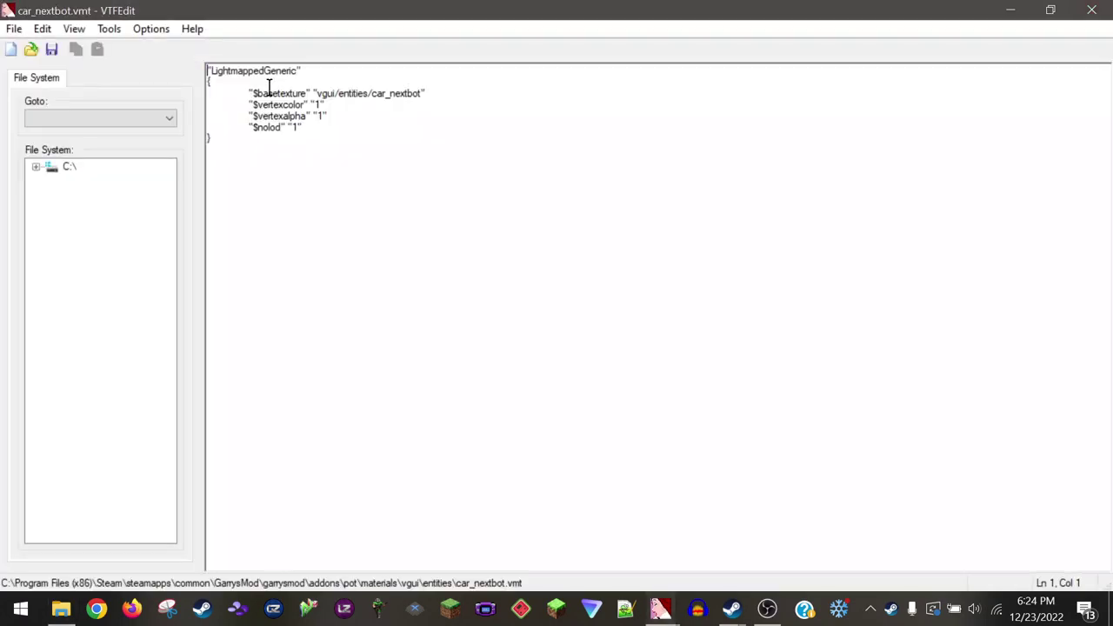
left_click(324, 73)
left_click_drag(324, 73, 198, 73)
type("\"UnlitGeneric\"")
Step: Save the edited car_nextbot.vmt from the File menu
left_click(14, 28)
left_click(63, 86)
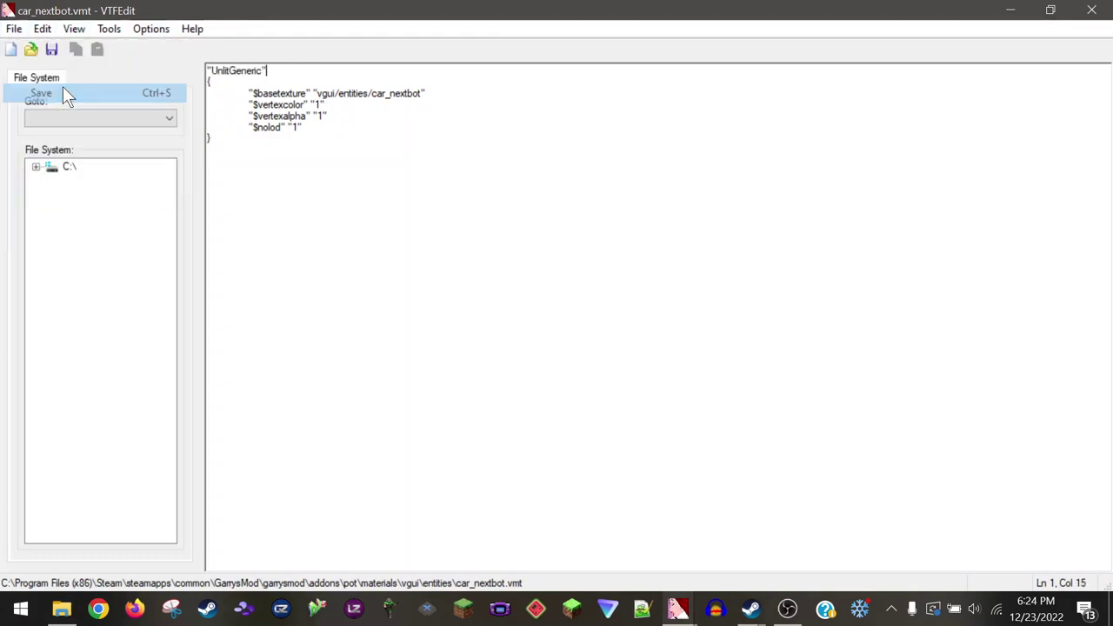
left_click(380, 139)
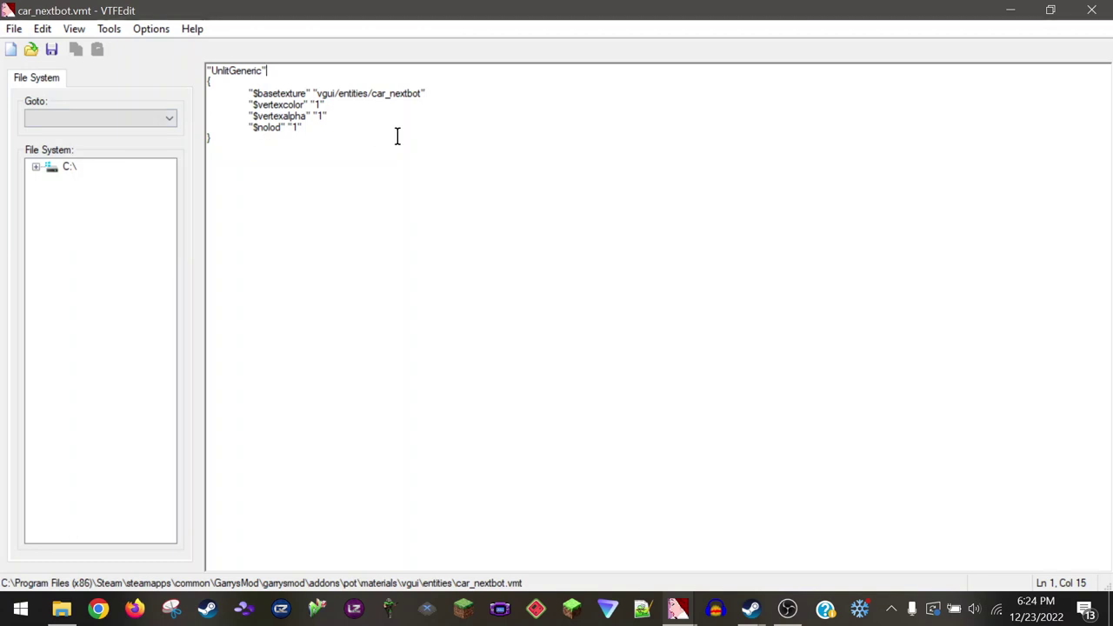
left_click(13, 29)
left_click(49, 92)
left_click(324, 105)
left_click(744, 617)
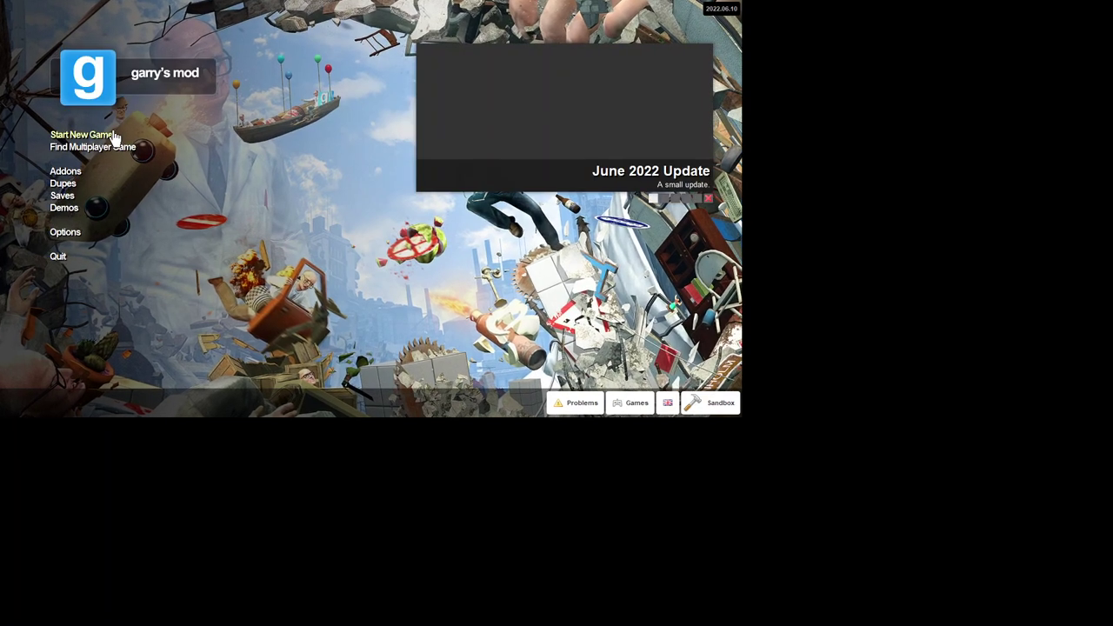
Step: Start a new Sandbox game and load into gm_flatgrass
left_click(116, 136)
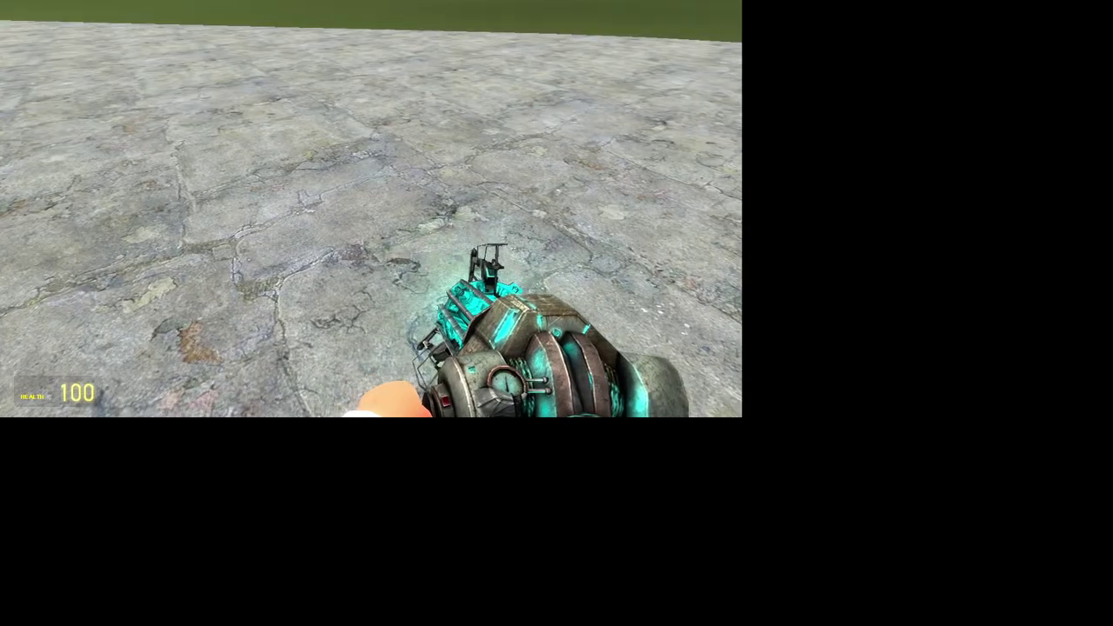
Step: Open the spawn menu on NPCs with the vita's nextbots category showing
key("q")
left_click(117, 24)
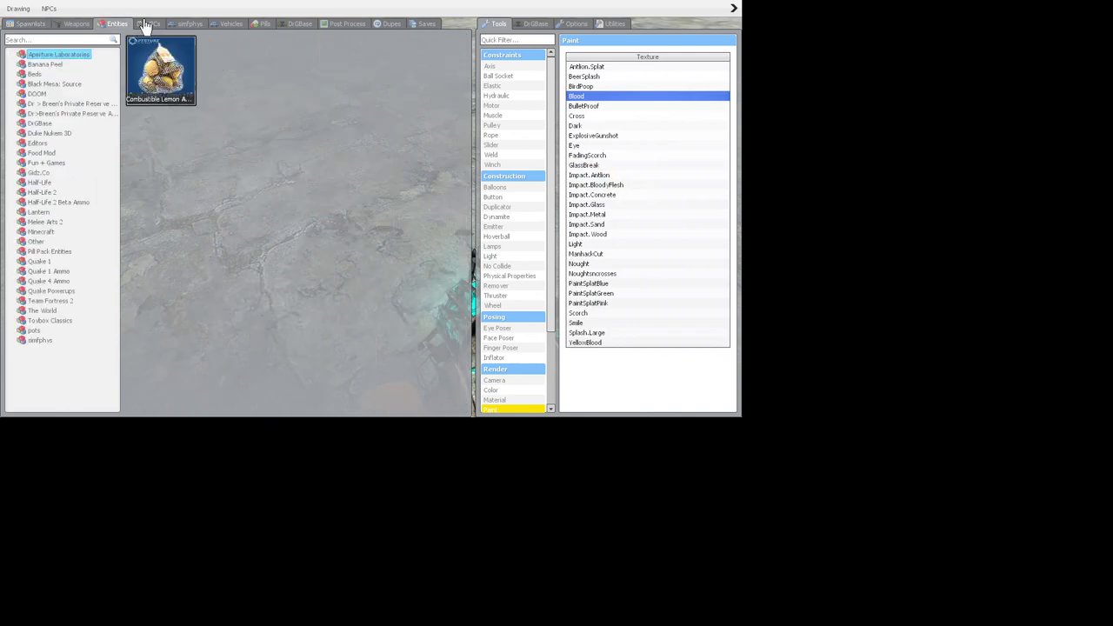
left_click(152, 24)
left_click(52, 154)
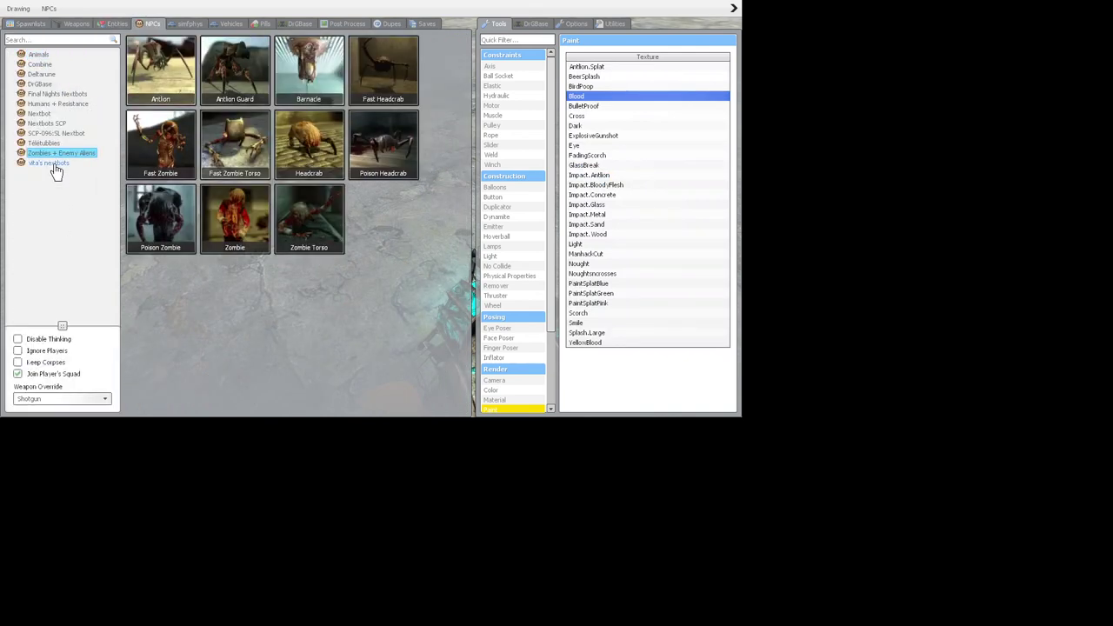
left_click(52, 163)
Step: Toggle the spawn menu to confirm the car nextbot icon now stays correct, then pause the game
key("q")
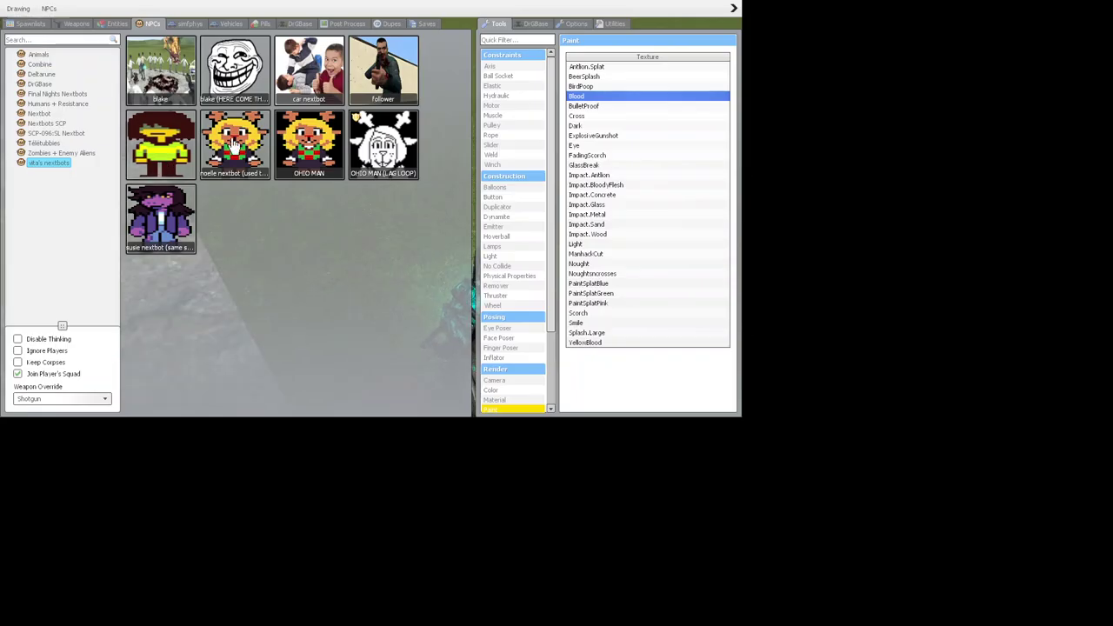
key("q")
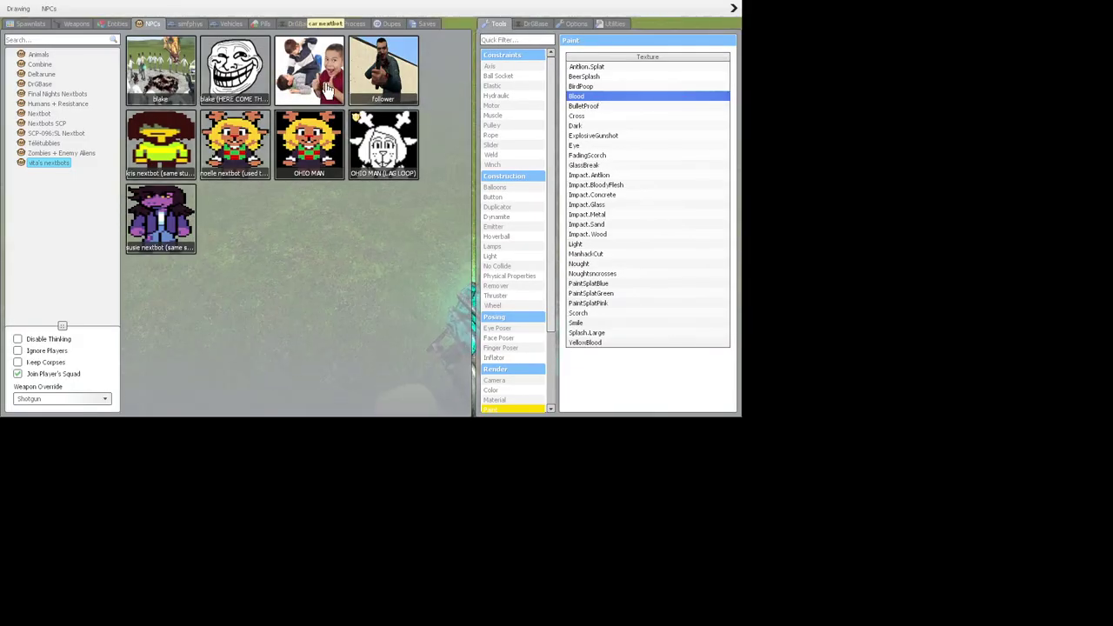
key("q")
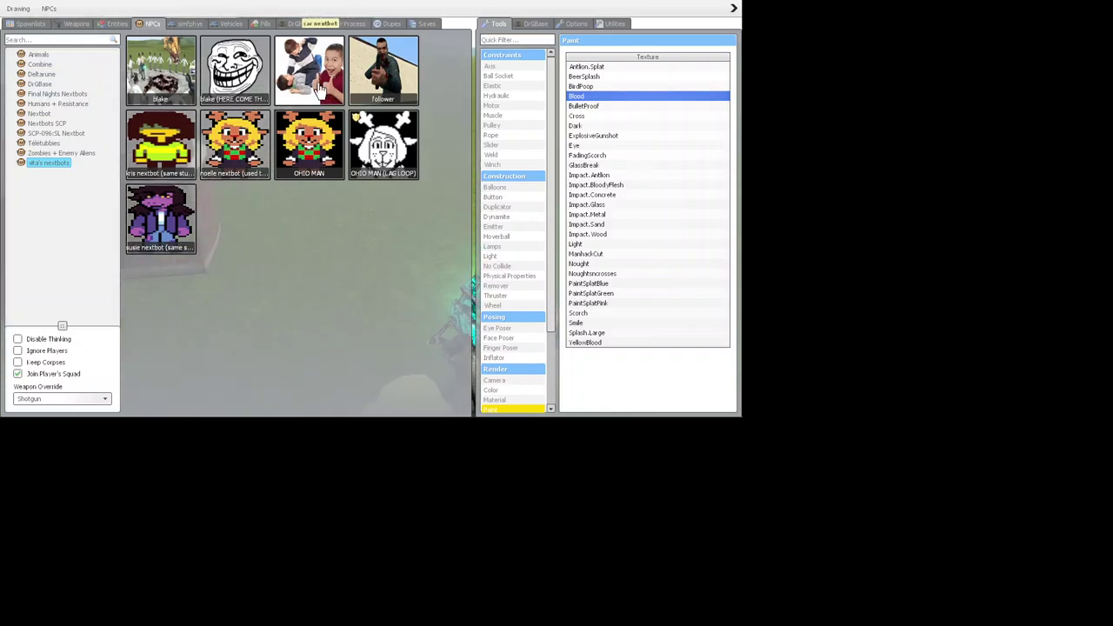
key("q")
key("q")
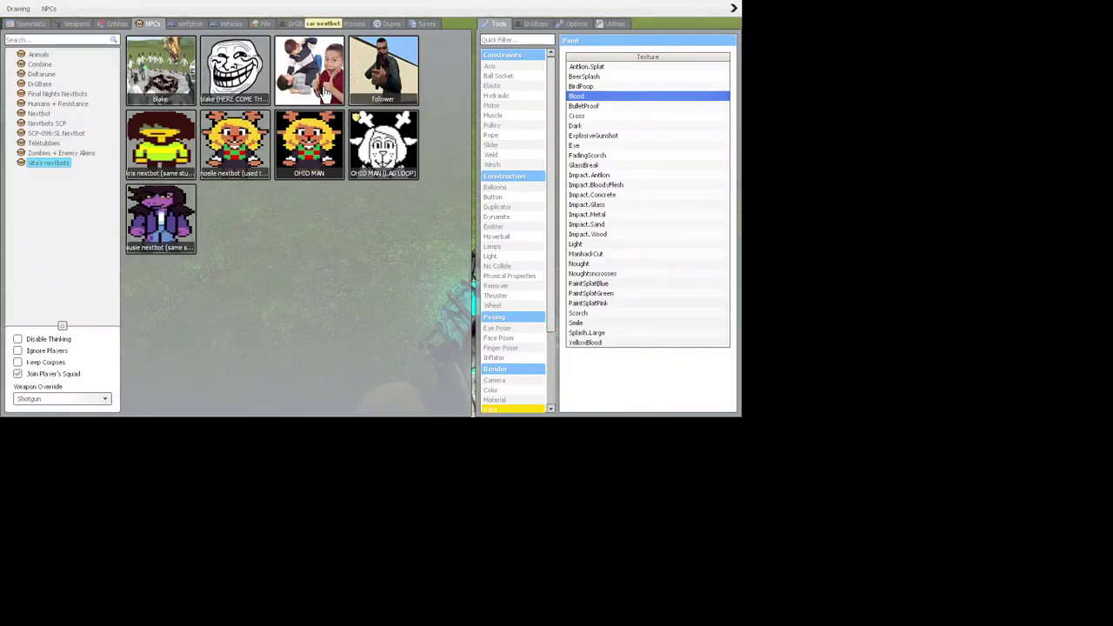
key("q")
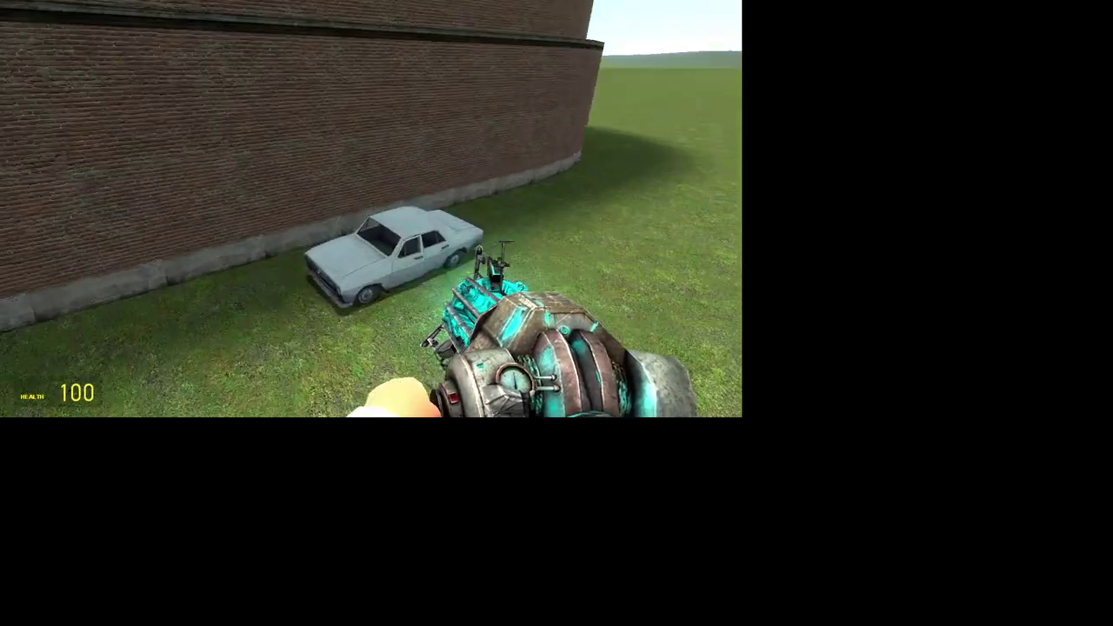
key("q")
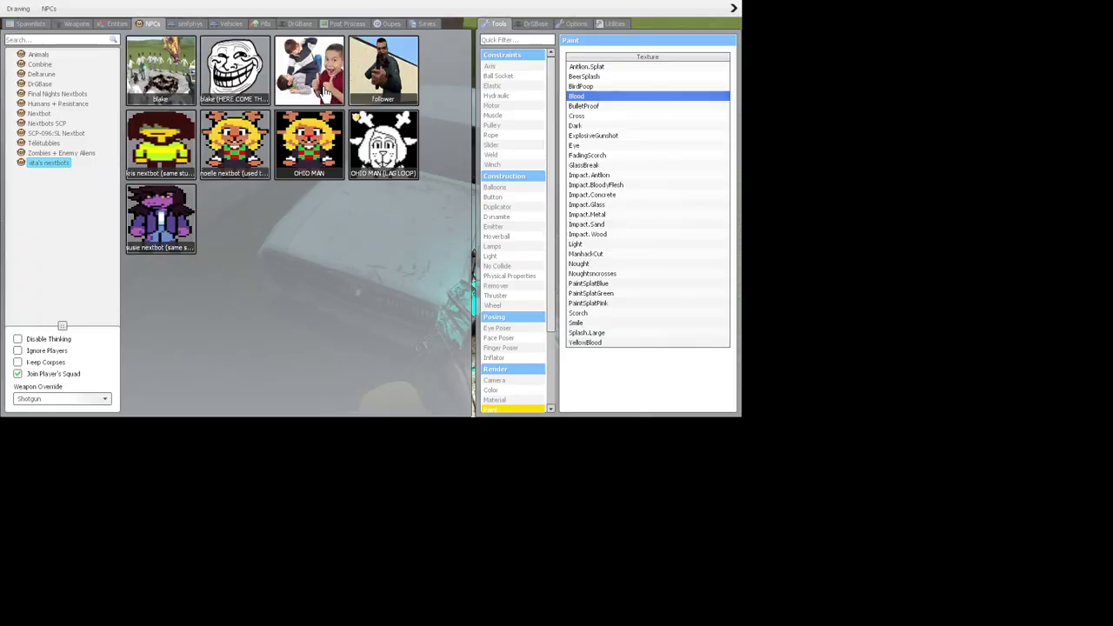
key("q")
key("q")
key("q")
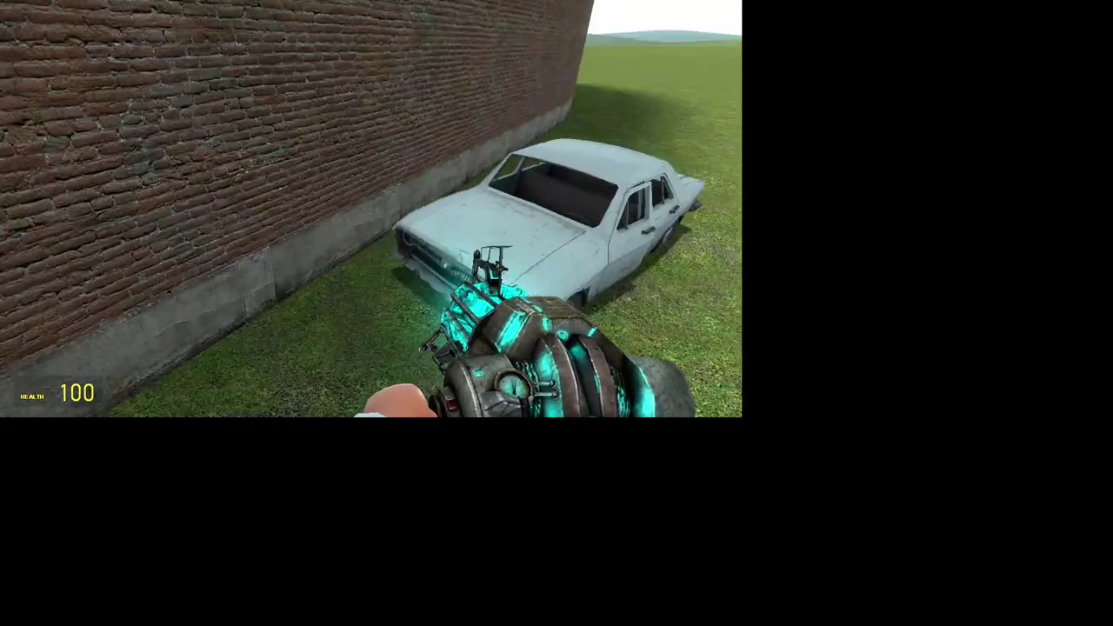
key("q")
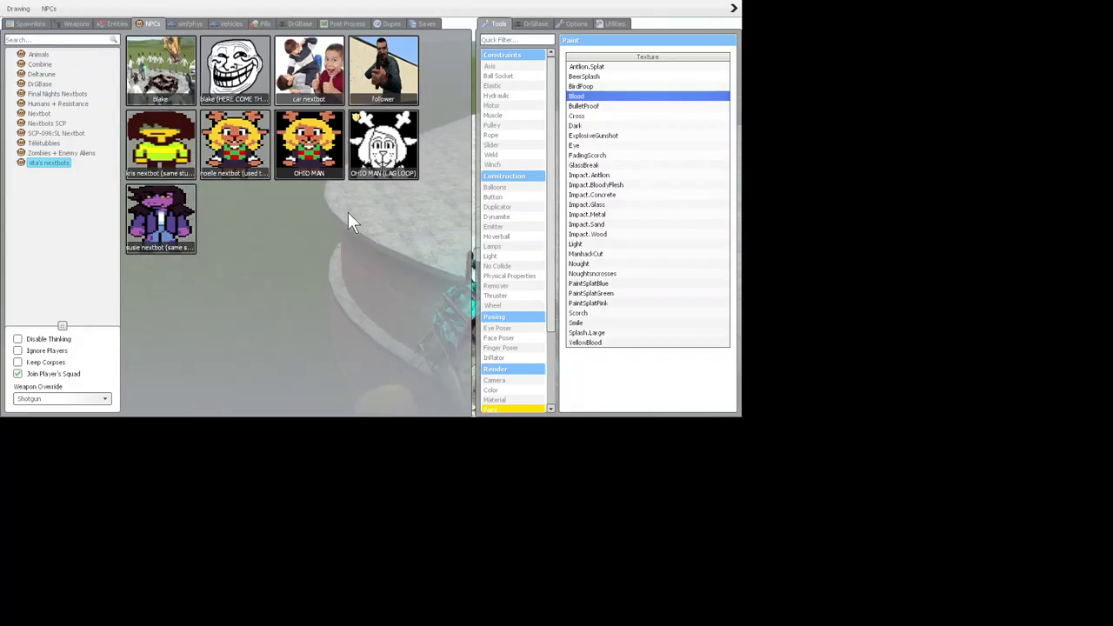
key("q")
key("q")
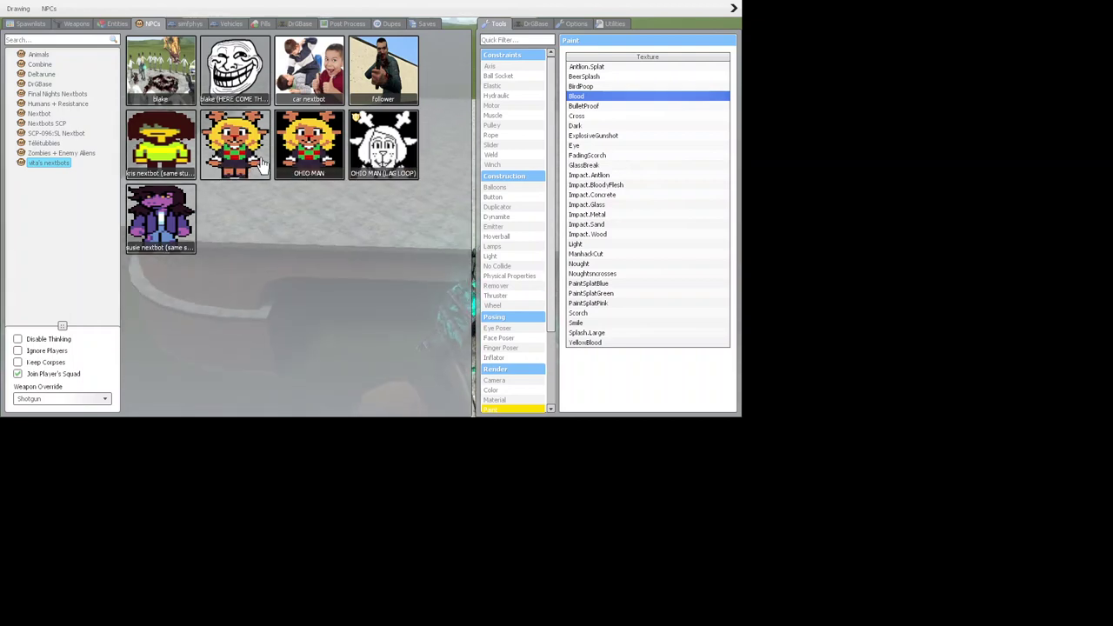
key("q")
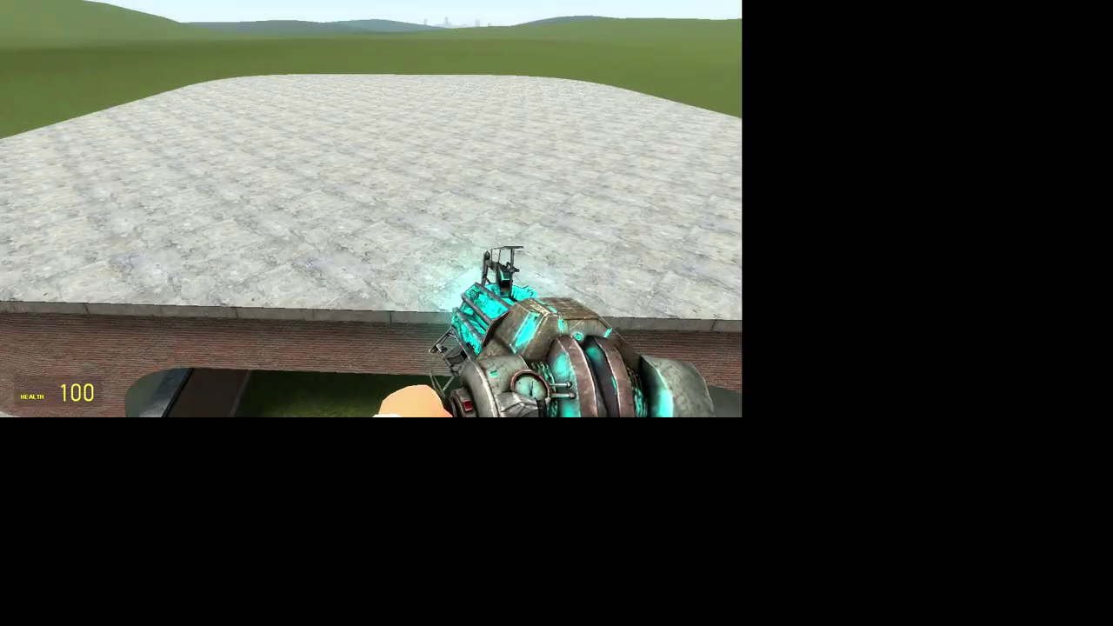
key("Escape")
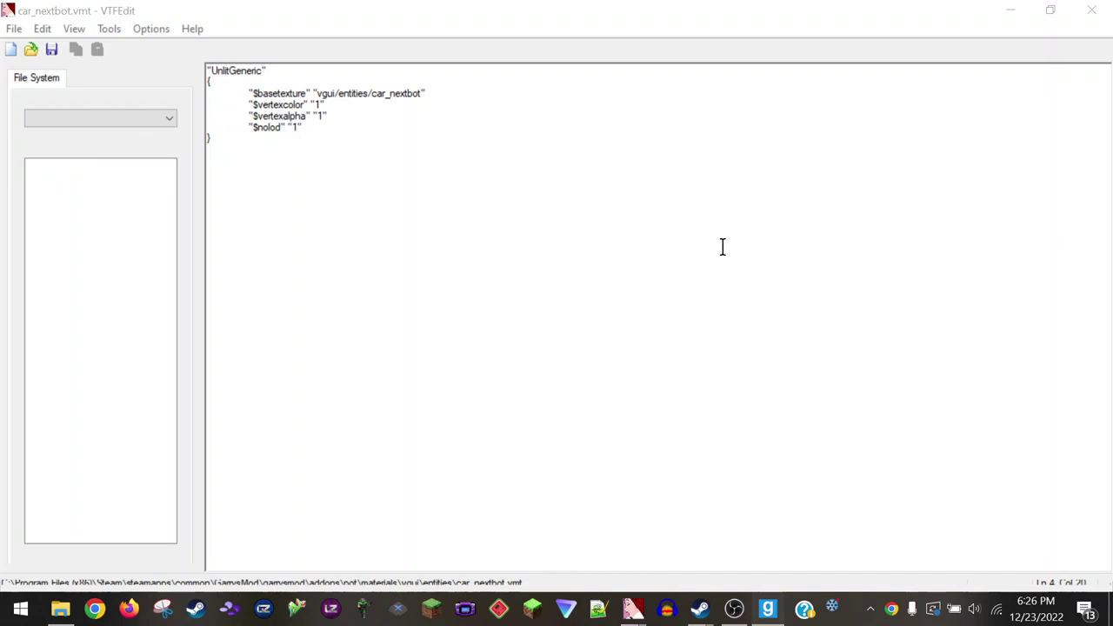
Step: Close VTFEdit with car_nextbot.vmt and bring OBS Studio to the front
left_click(1092, 12)
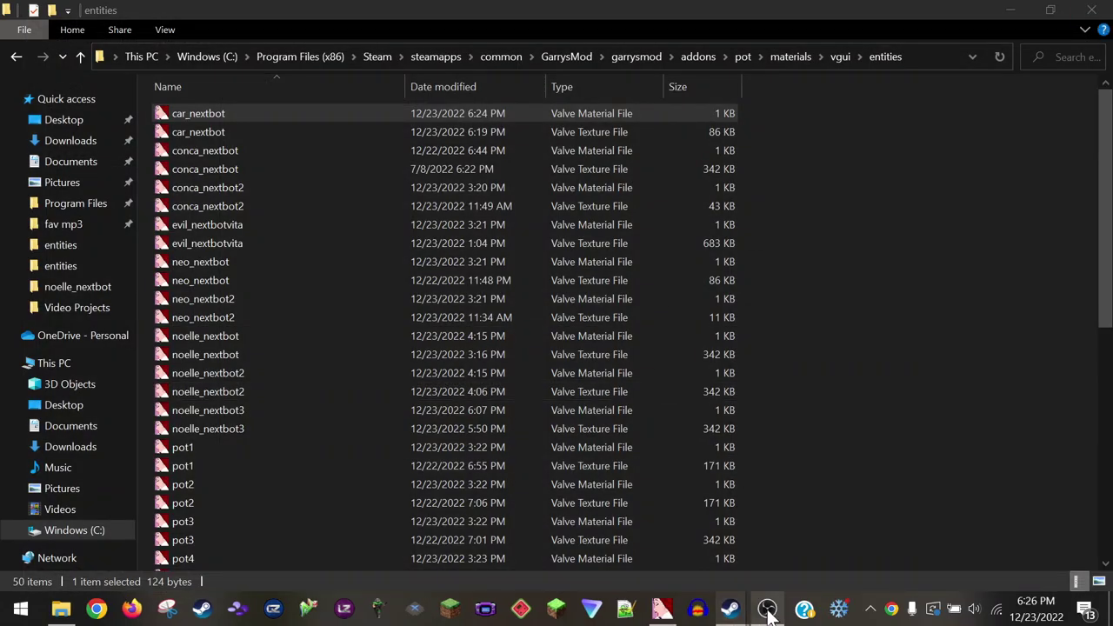
left_click(768, 609)
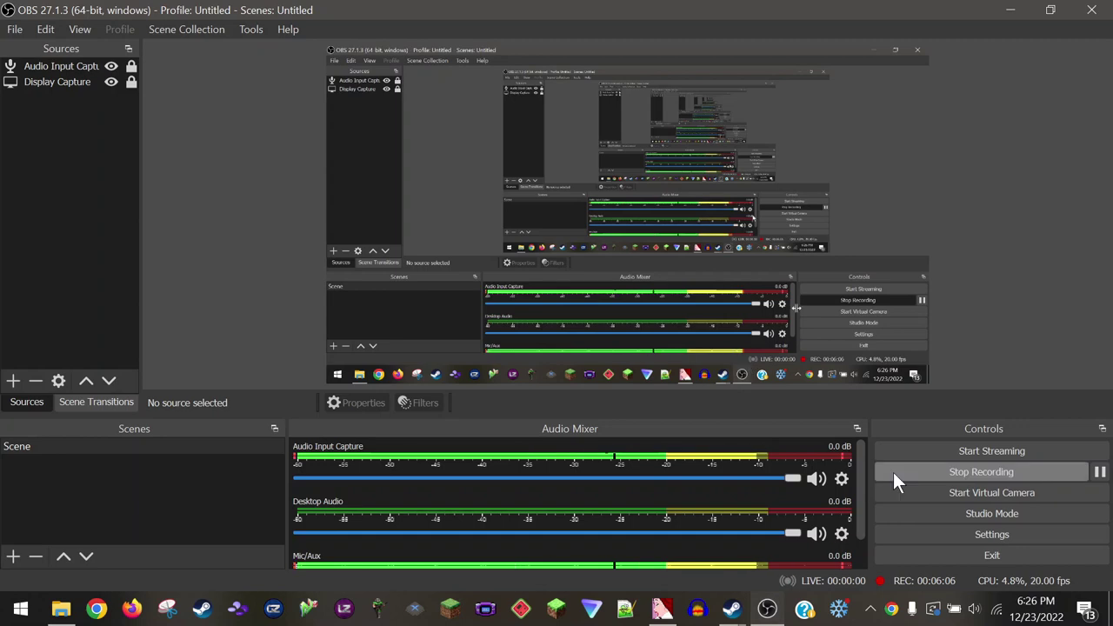